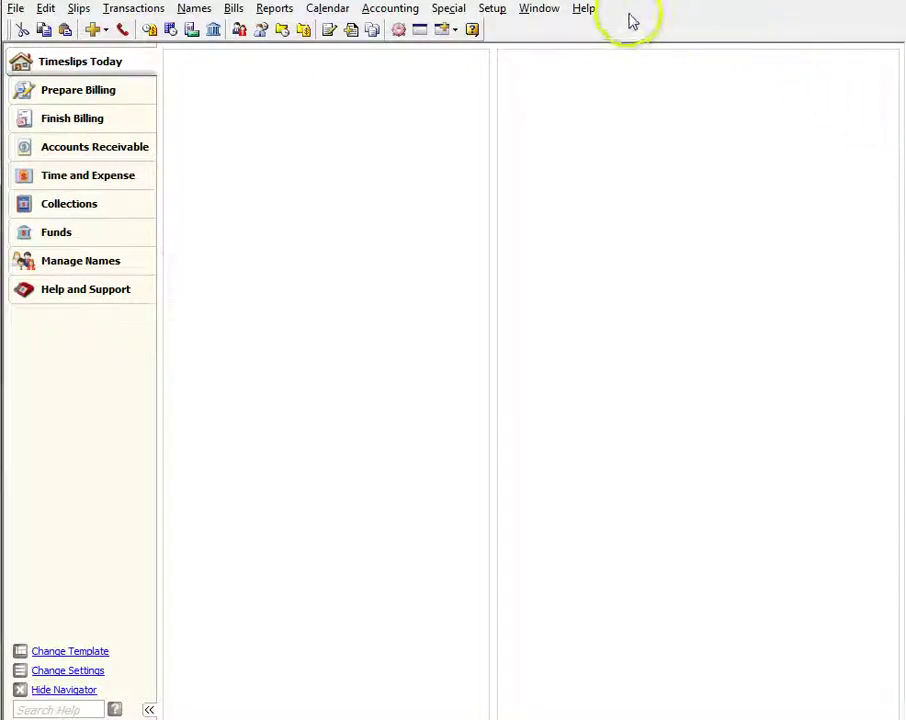
# Open Text Search from the Special menu, with the cursor in the empty Search for field.
pyautogui.click(449, 10)
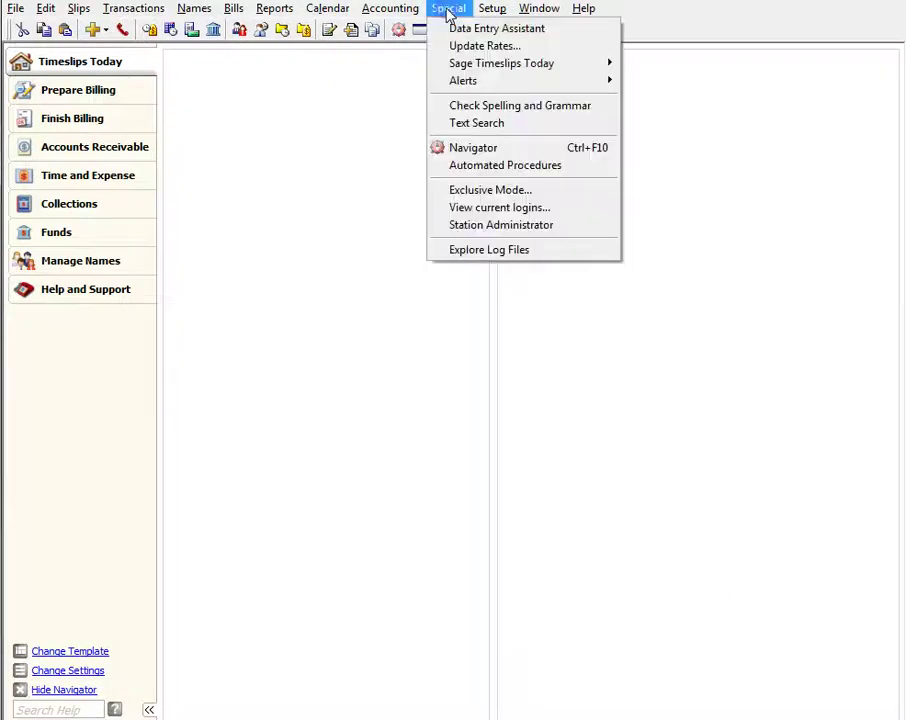
pyautogui.click(477, 124)
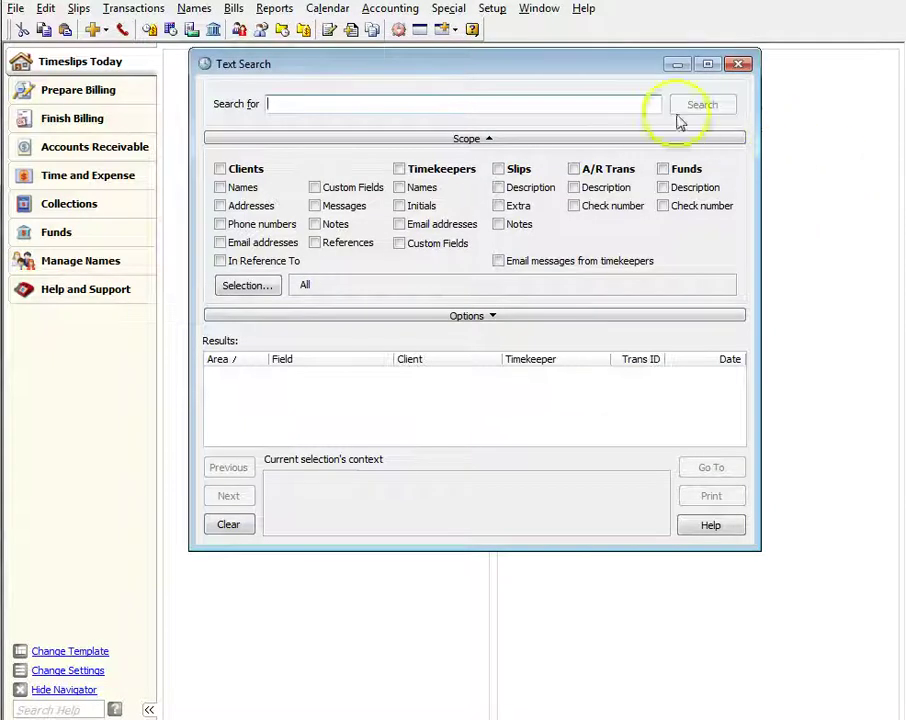
pyautogui.click(459, 104)
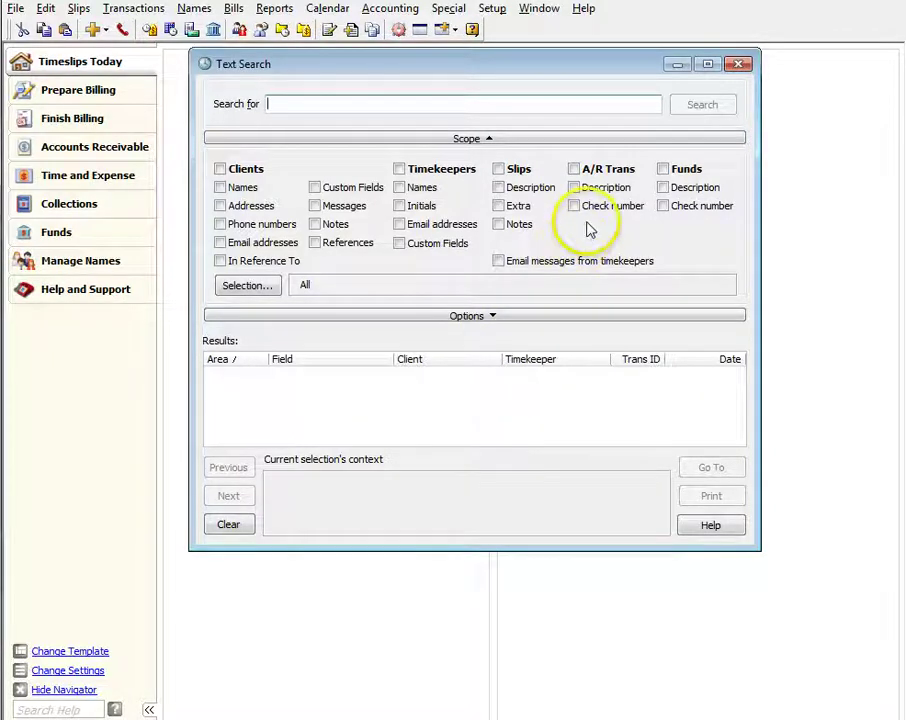
pyautogui.rightClick(684, 235)
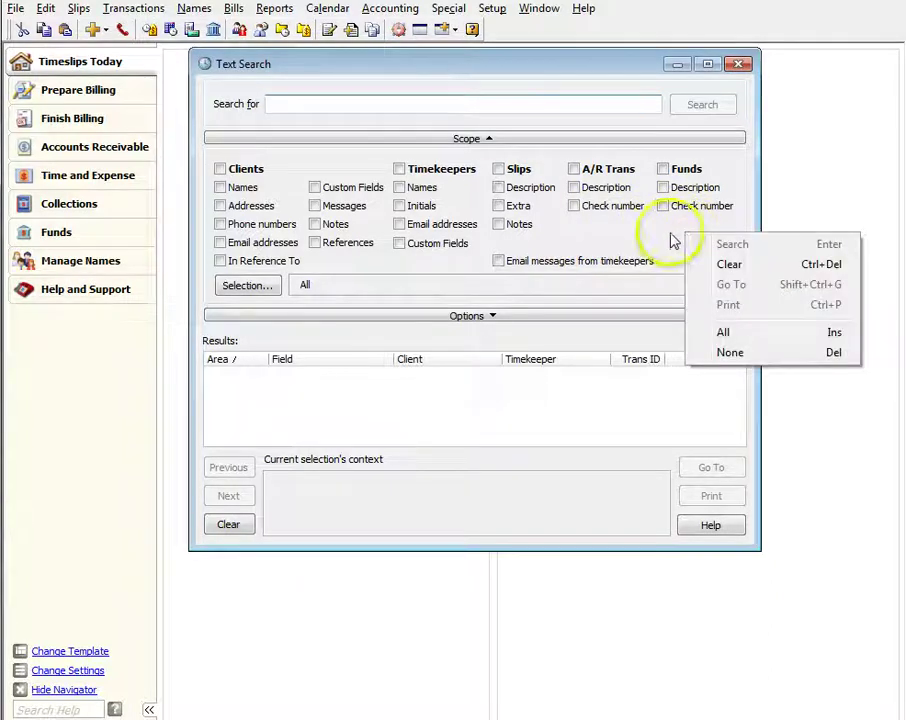
pyautogui.click(672, 240)
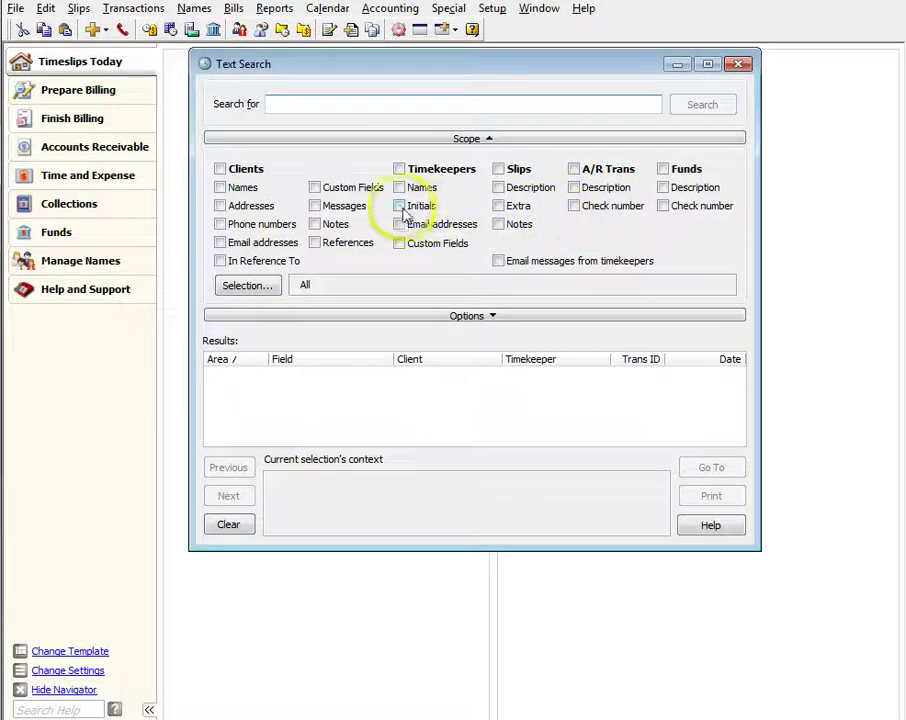
pyautogui.click(399, 206)
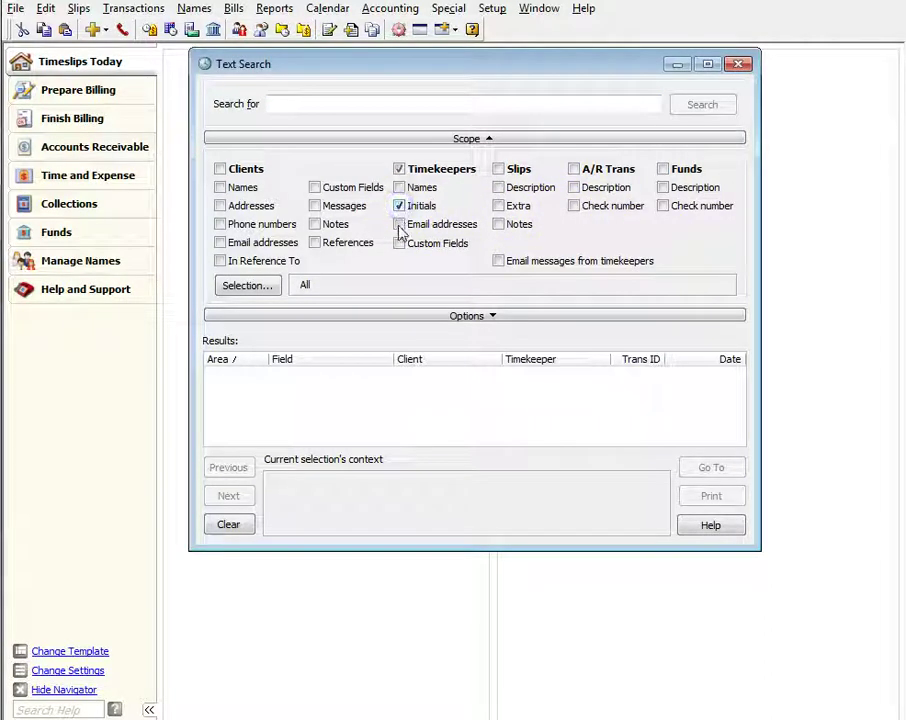
pyautogui.click(399, 224)
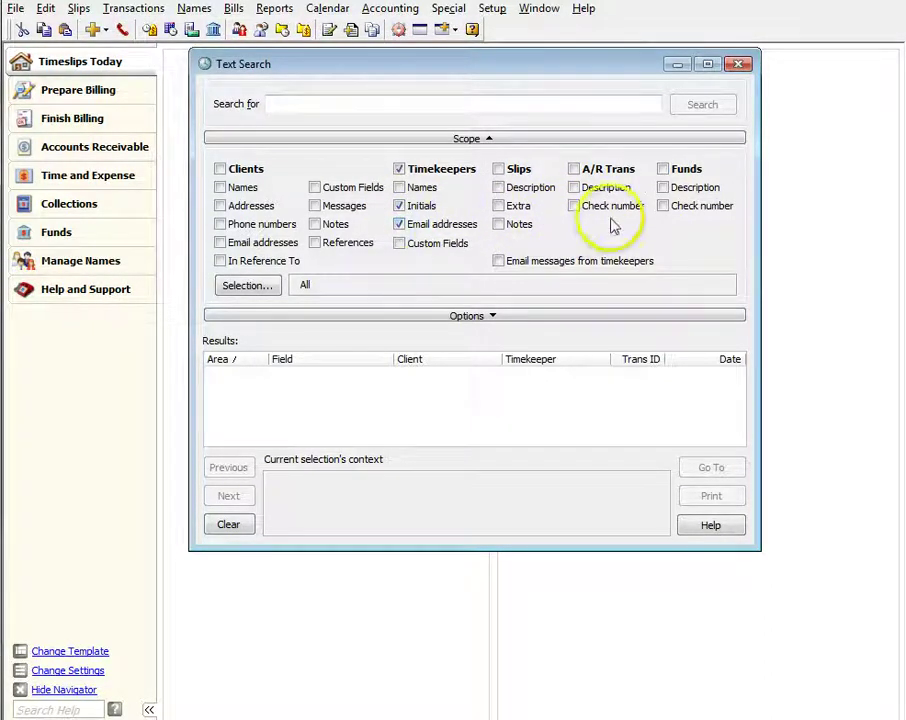
pyautogui.click(574, 206)
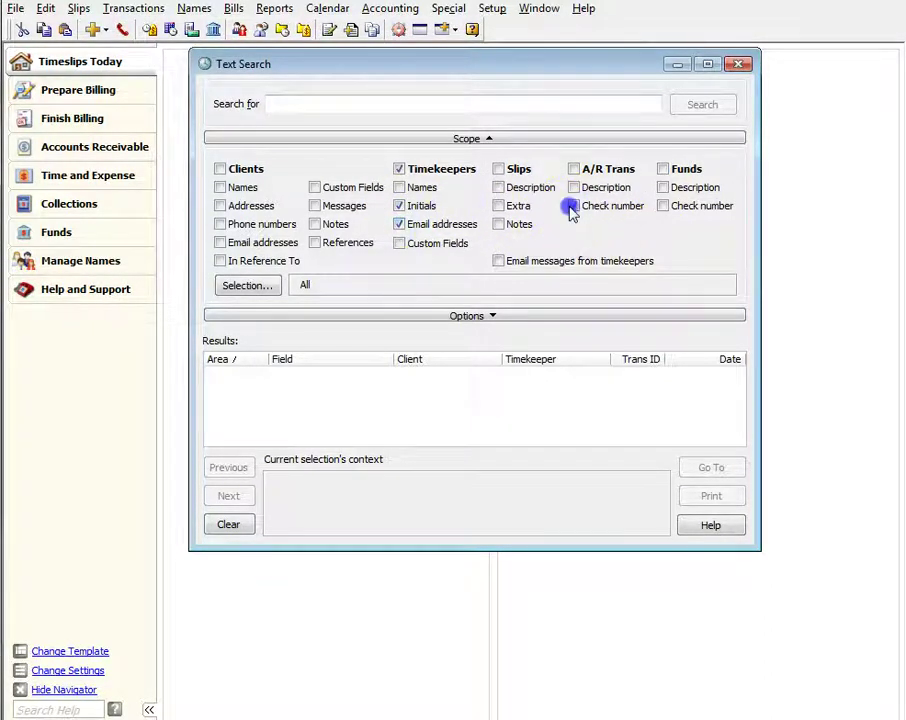
pyautogui.click(664, 207)
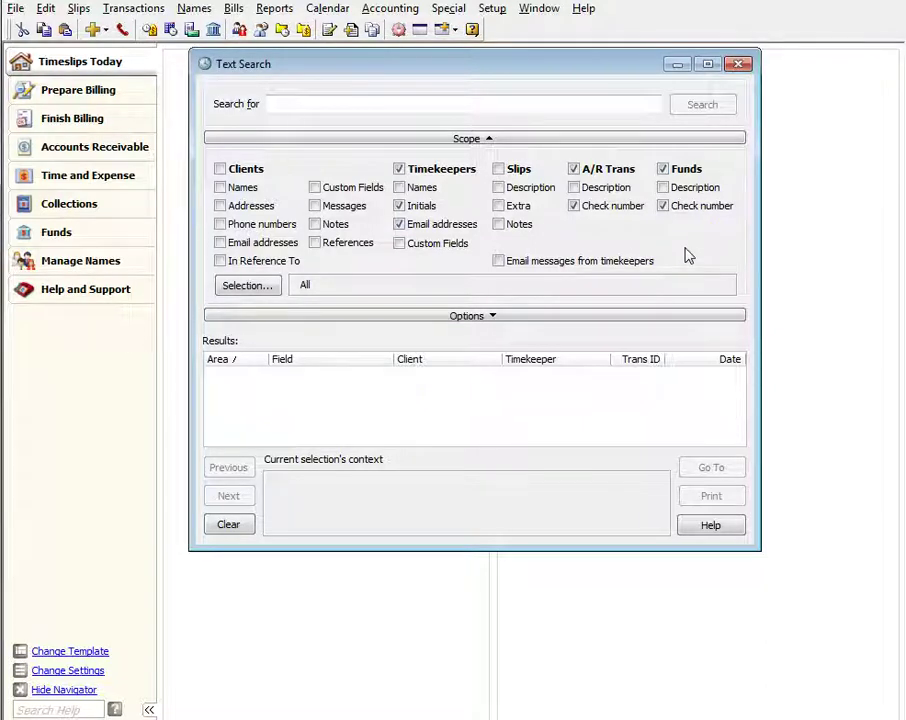
pyautogui.click(175, 690)
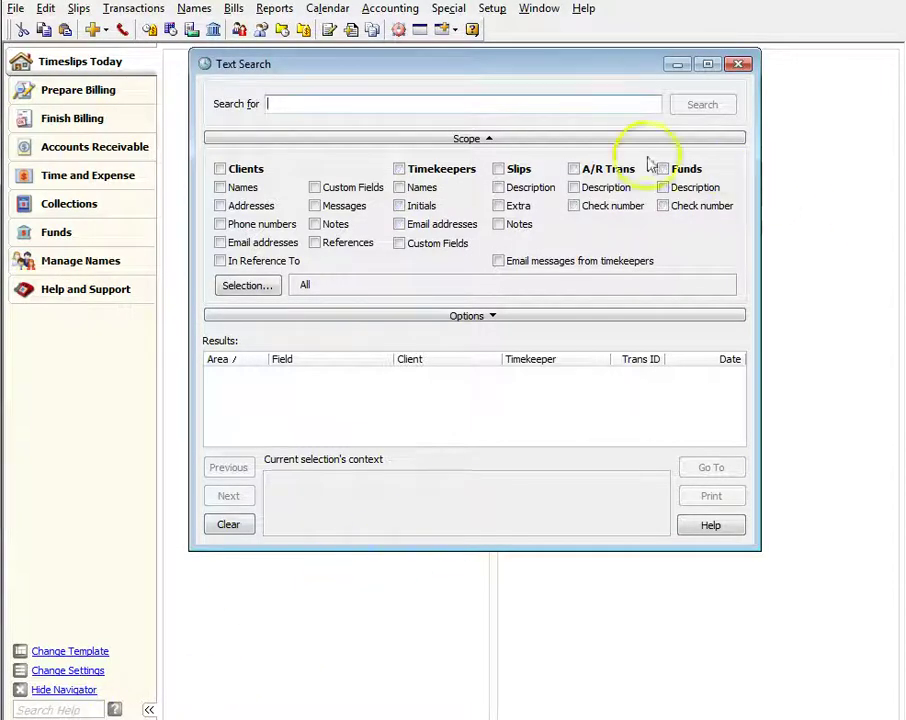
# Search client Notes for 'Text Search Test', returning one match in client ABC.
pyautogui.rightClick(322, 101)
pyautogui.click(303, 104)
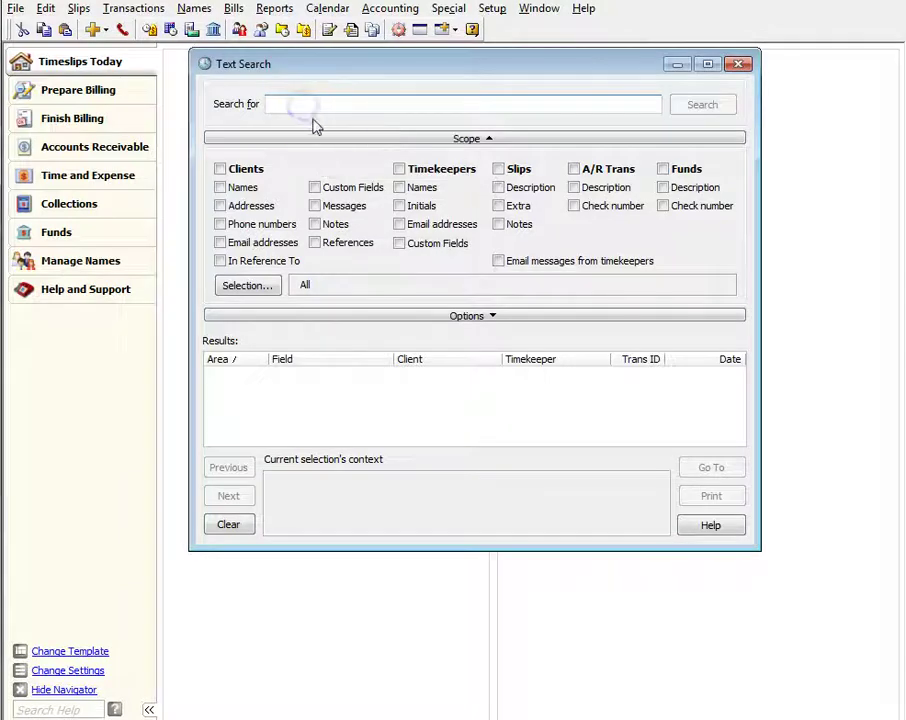
pyautogui.write('Text Search Test')
pyautogui.click(234, 172)
pyautogui.click(328, 225)
pyautogui.click(697, 104)
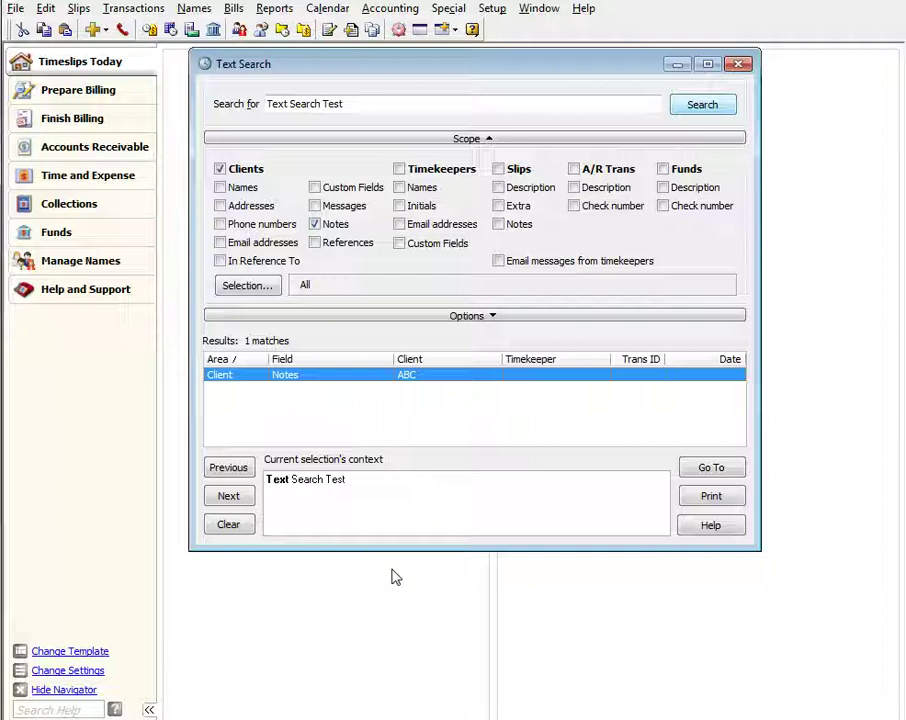
pyautogui.click(226, 498)
pyautogui.click(226, 470)
pyautogui.click(465, 475)
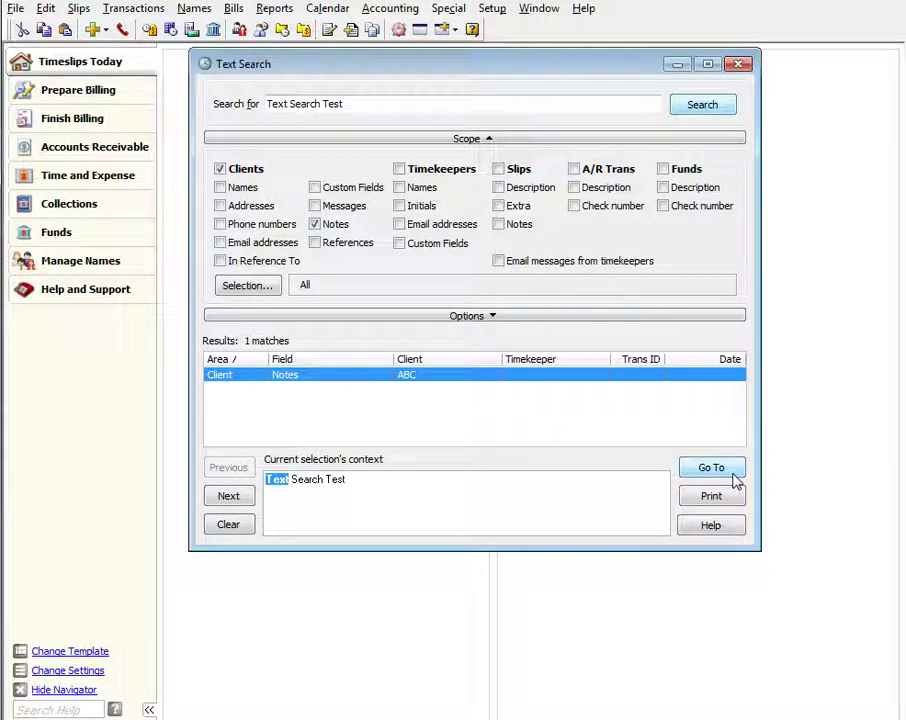
pyautogui.click(731, 477)
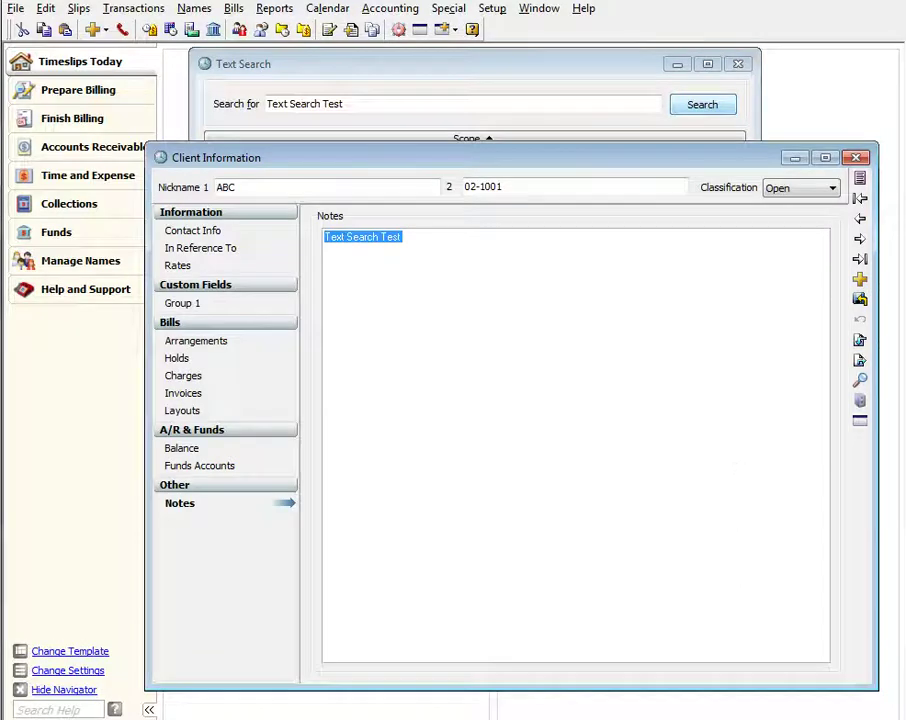
pyautogui.press('Escape')
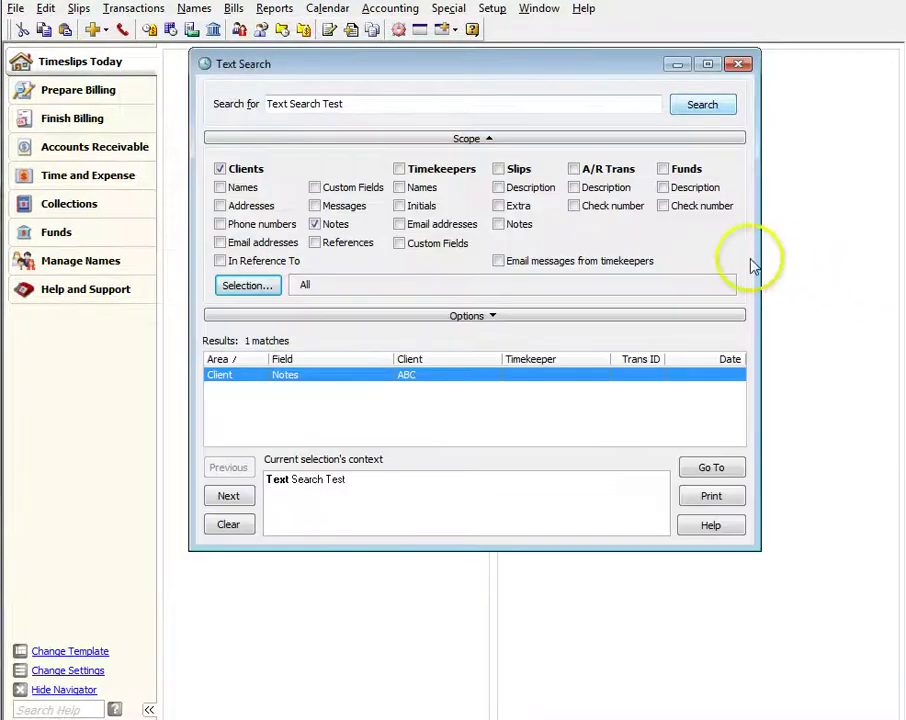
# Exclude client ABC in Client Selection and rerun the search, which finds no matches.
pyautogui.click(250, 292)
pyautogui.click(172, 356)
pyautogui.doubleClick(172, 356)
pyautogui.click(370, 283)
pyautogui.click(323, 297)
pyautogui.click(190, 324)
pyautogui.click(527, 532)
pyautogui.click(575, 533)
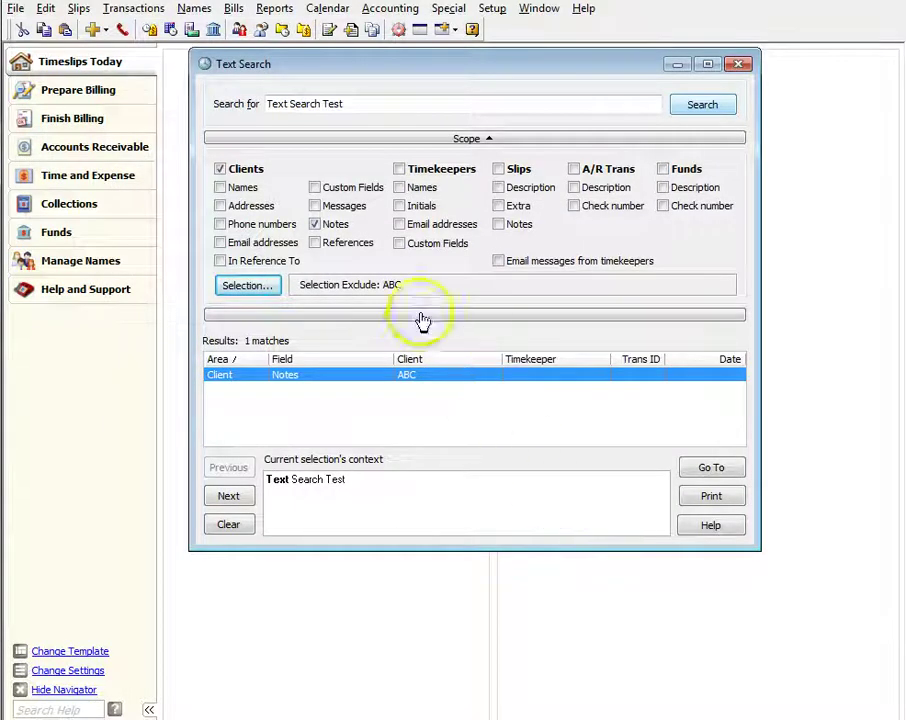
pyautogui.click(705, 106)
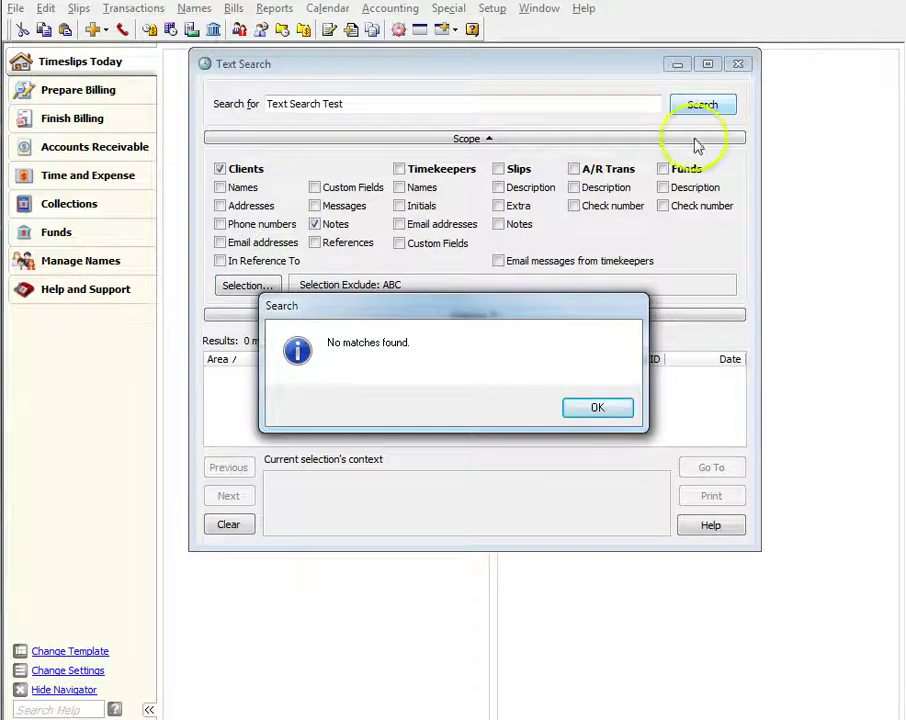
pyautogui.click(604, 410)
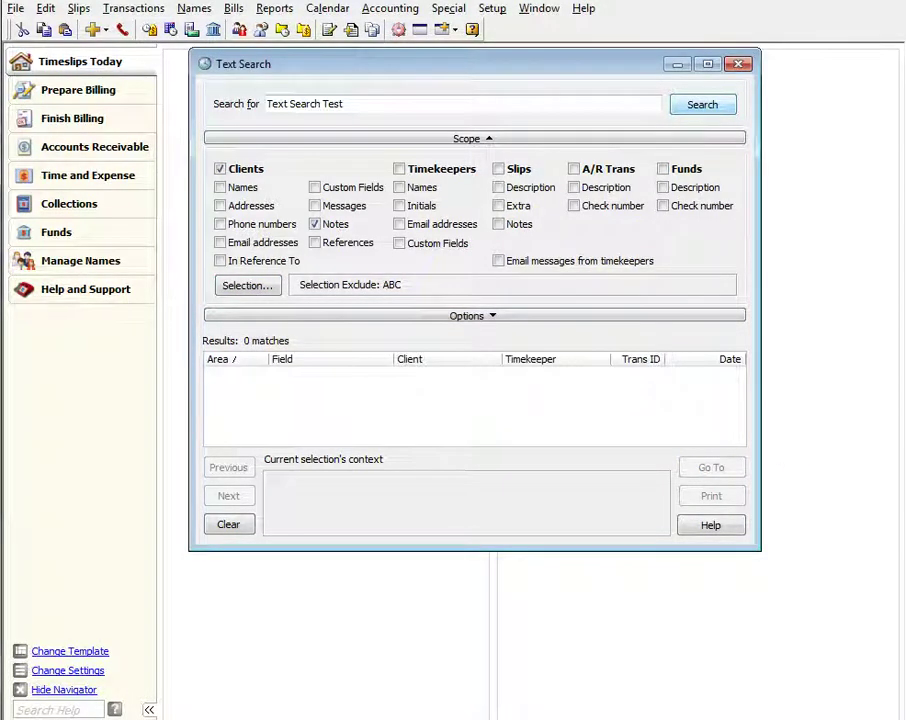
# Close Text Search and bring up the Client List via Names > Client Info.
pyautogui.press('Escape')
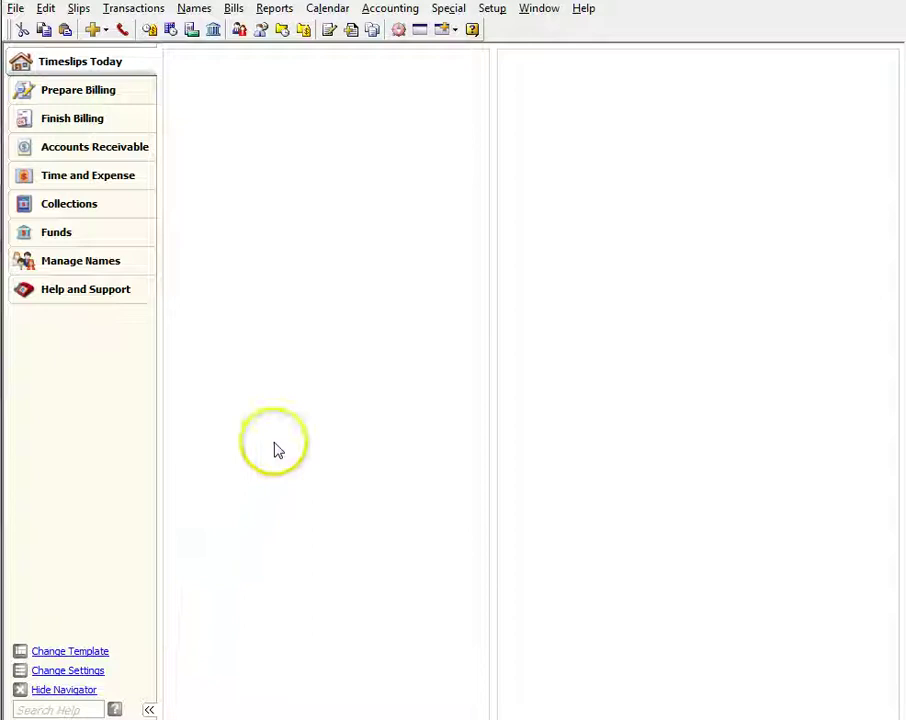
pyautogui.click(196, 10)
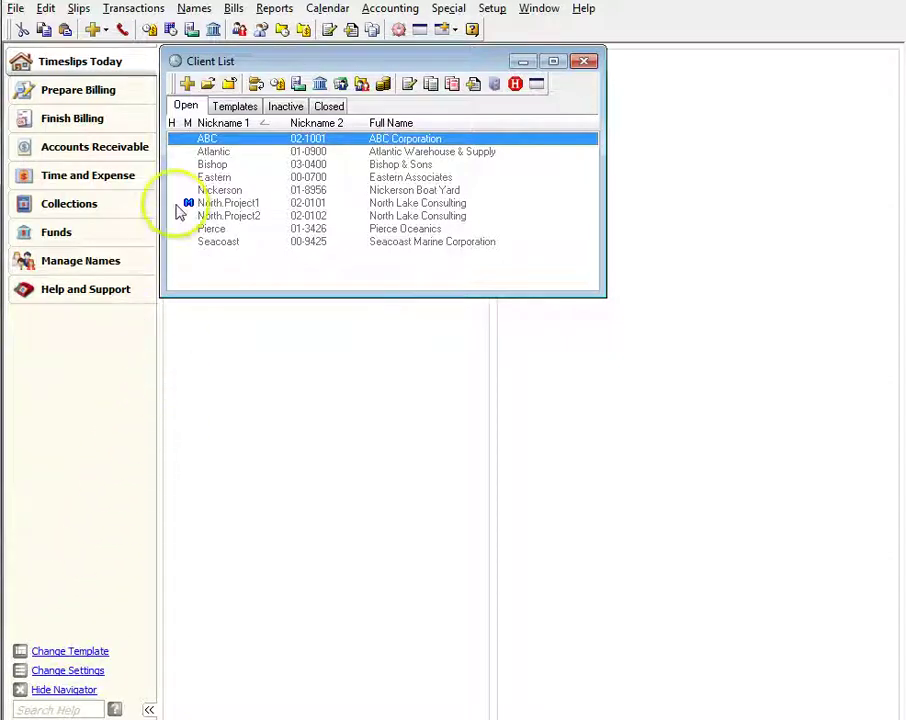
# Add a client with nickname and full name 'Test Client' using defaults, and save it.
pyautogui.click(187, 84)
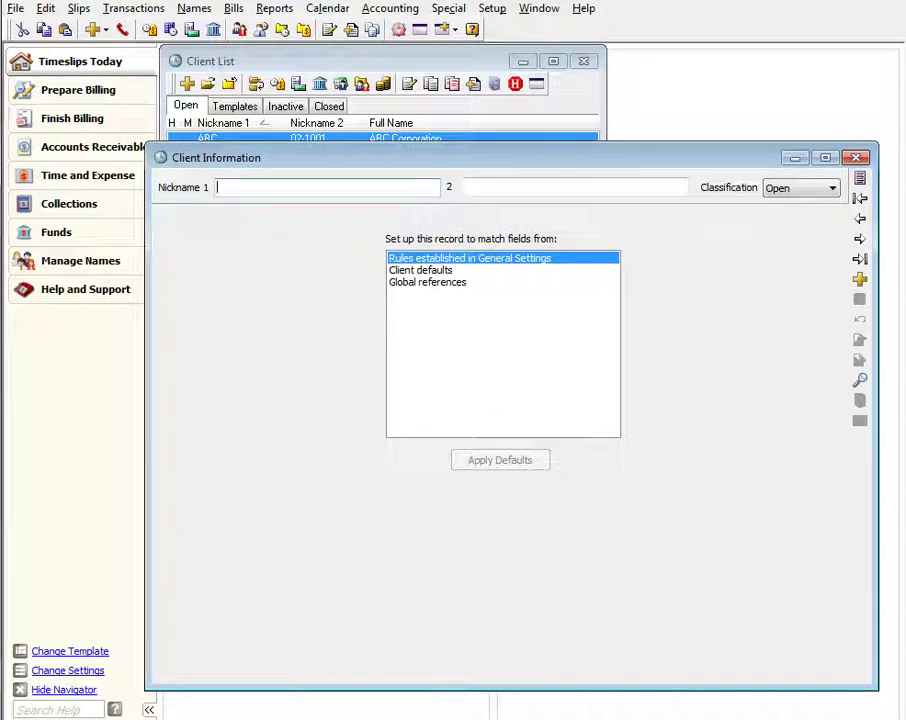
pyautogui.click(276, 188)
pyautogui.write('Test Client')
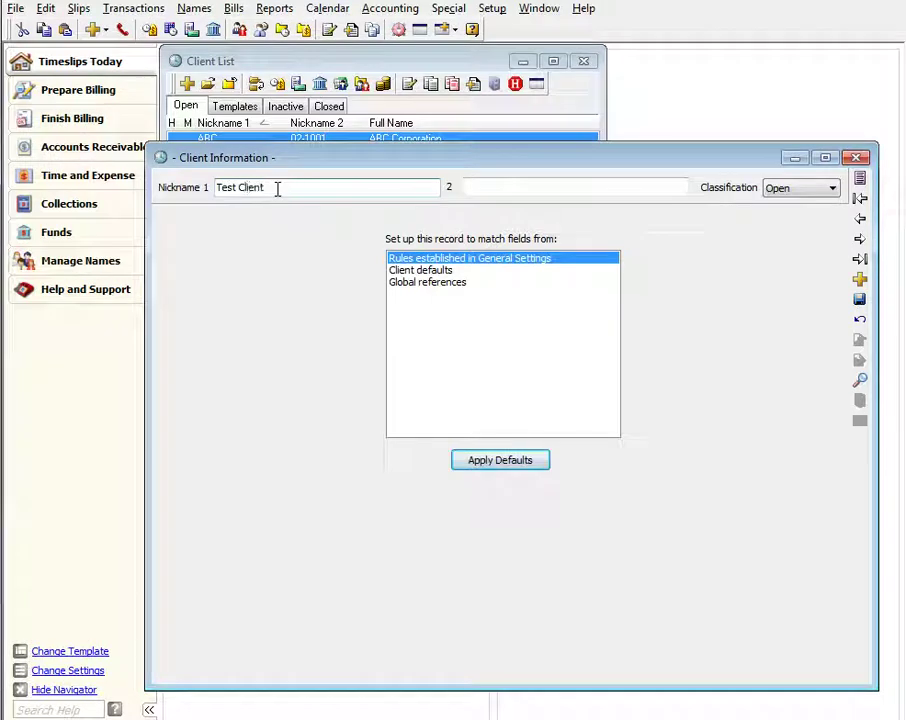
pyautogui.click(502, 459)
pyautogui.click(346, 235)
pyautogui.write('Test Client')
pyautogui.click(859, 299)
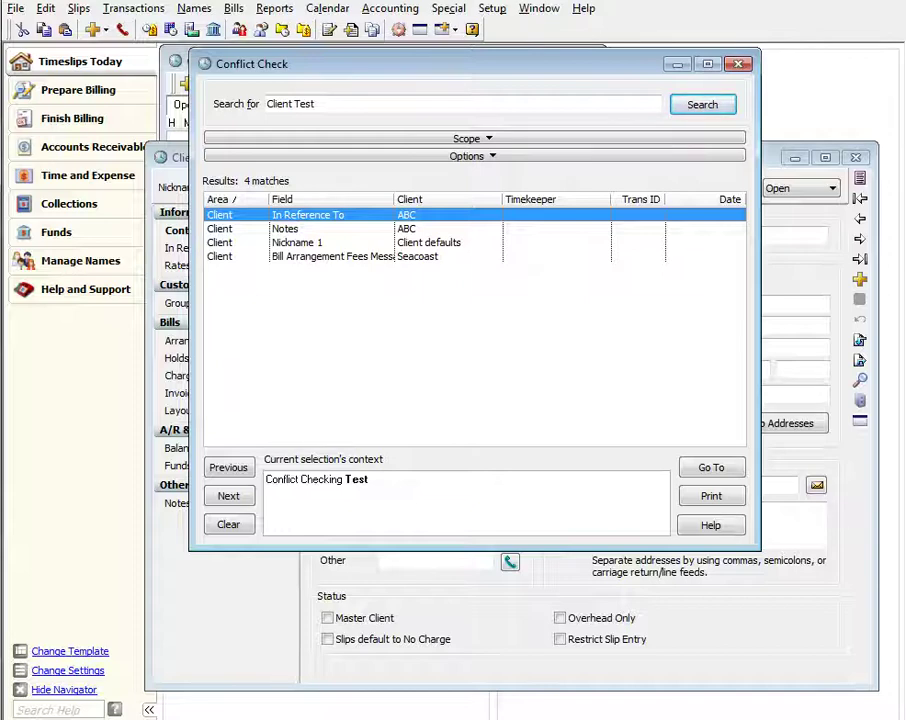
# Expand the Scope section of the 'Client Test' Conflict Check results.
pyautogui.click(471, 138)
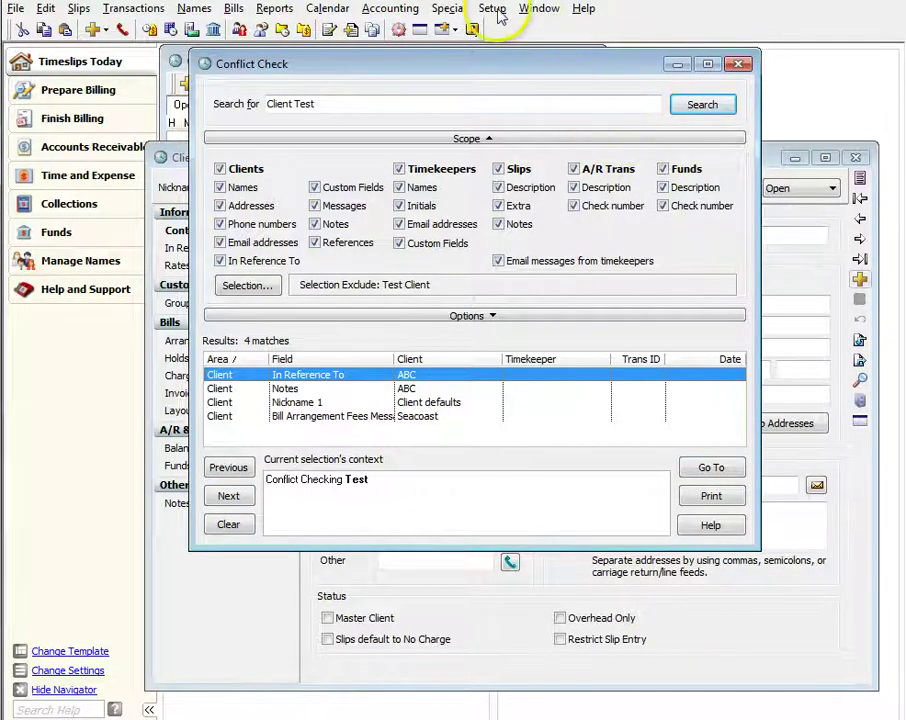
# Close the conflict check and client record, then untick automatic conflict checks in General Settings.
pyautogui.click(738, 64)
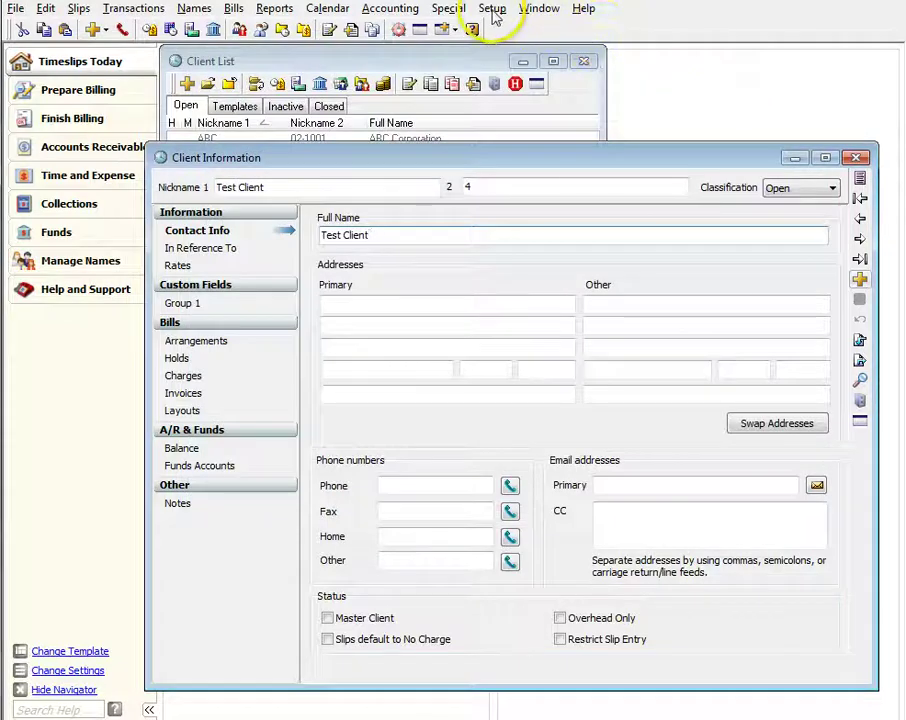
pyautogui.click(856, 157)
pyautogui.click(491, 9)
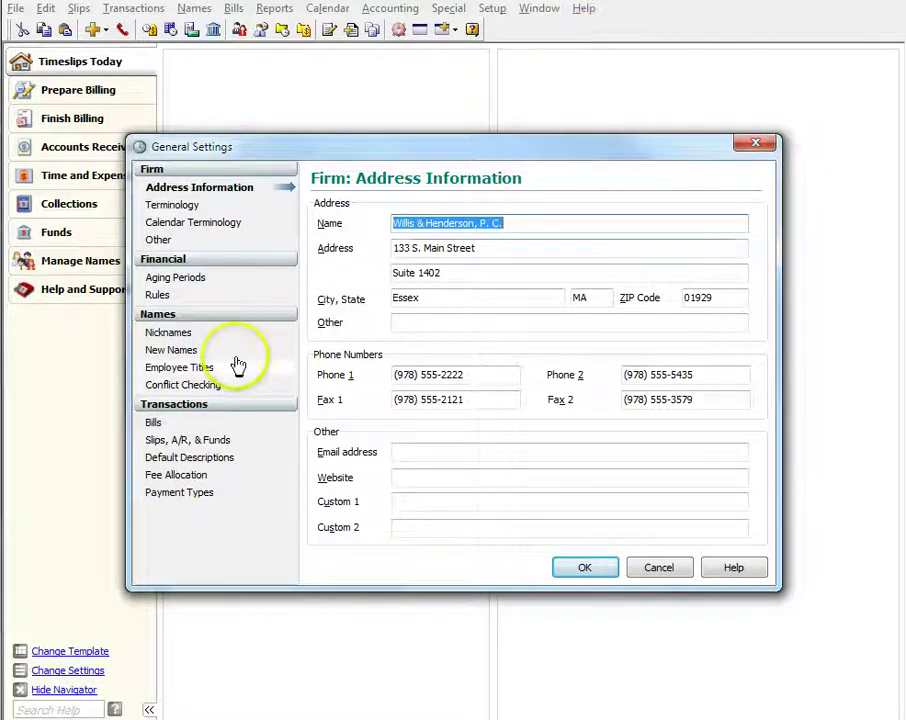
pyautogui.click(192, 385)
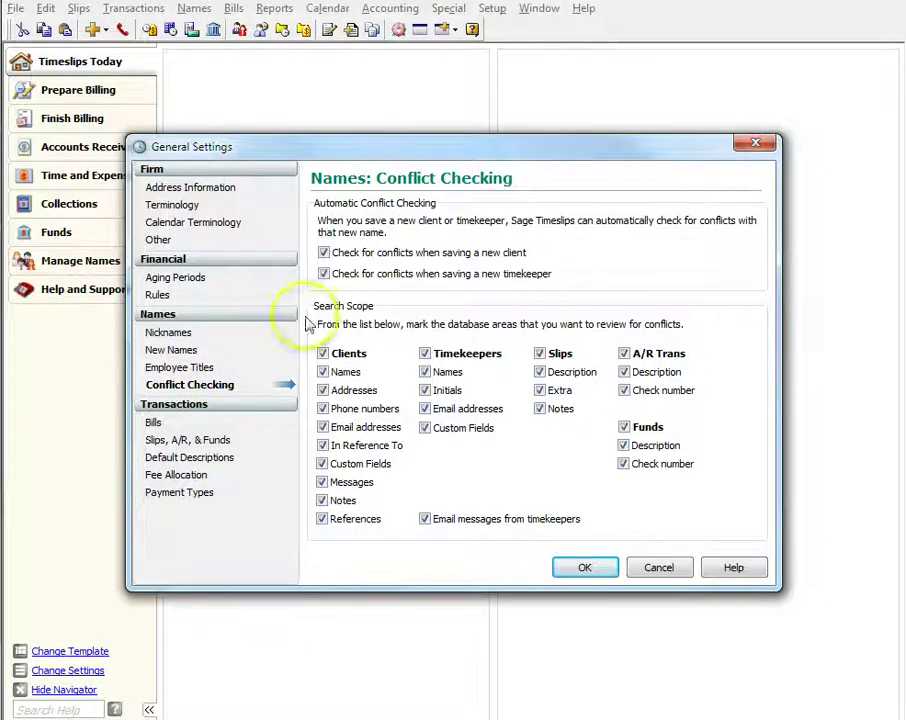
pyautogui.click(323, 252)
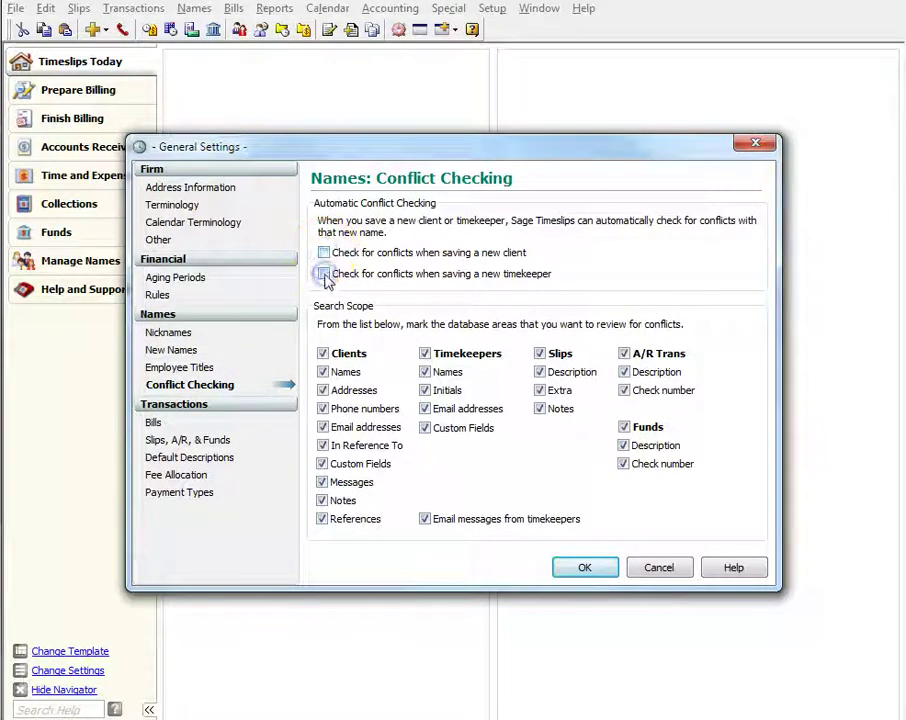